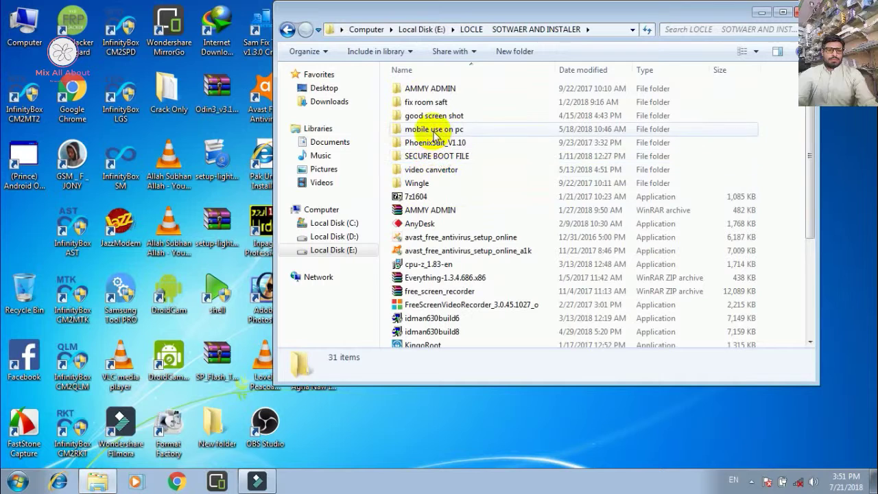
Step: Open the good screen shot folder and select the setup-lightshot installer
{"action": "double_click", "coordinate": [432, 115]}
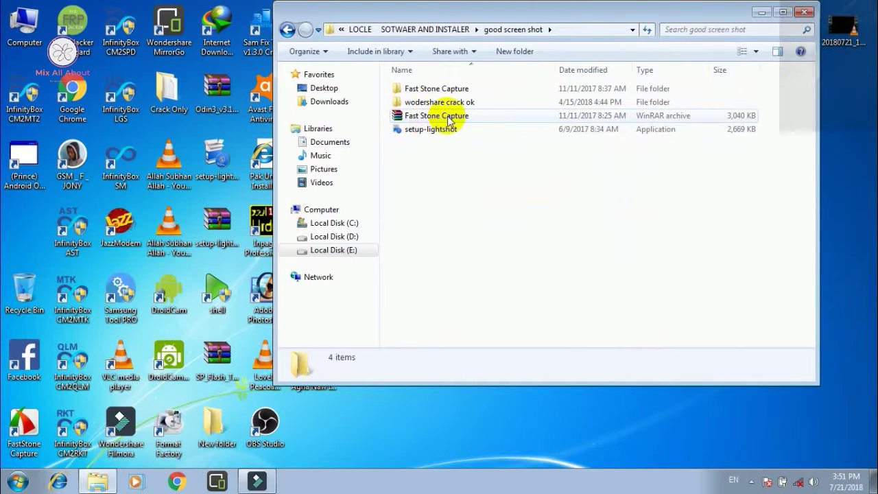
{"action": "left_click", "coordinate": [443, 133]}
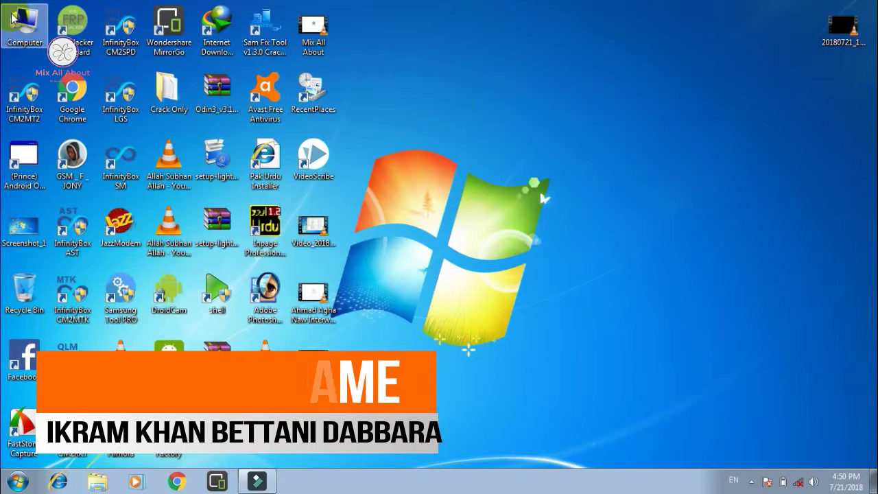
Step: Browse from Computer to the good screen shot folder inside LOCLE SOTWAER AND INSTALER on Local Disk (E:), in a maximized window
{"action": "double_click", "coordinate": [24, 26]}
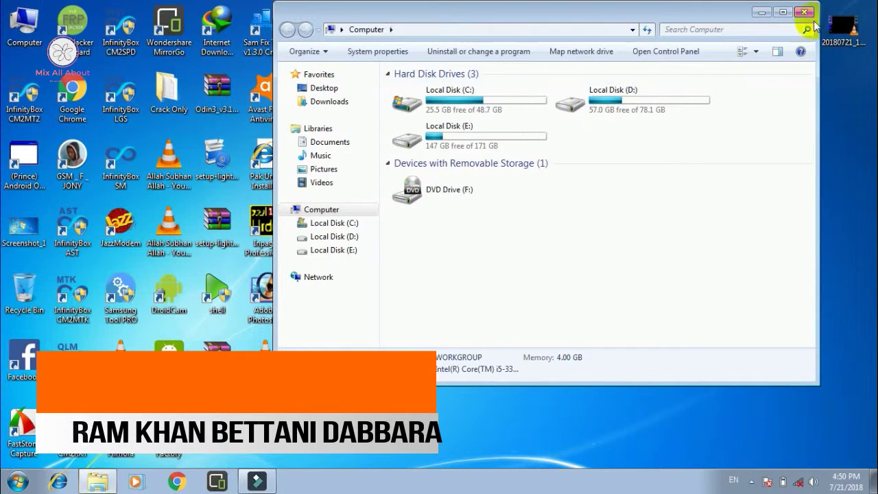
{"action": "left_click", "coordinate": [783, 12]}
{"action": "double_click", "coordinate": [556, 91]}
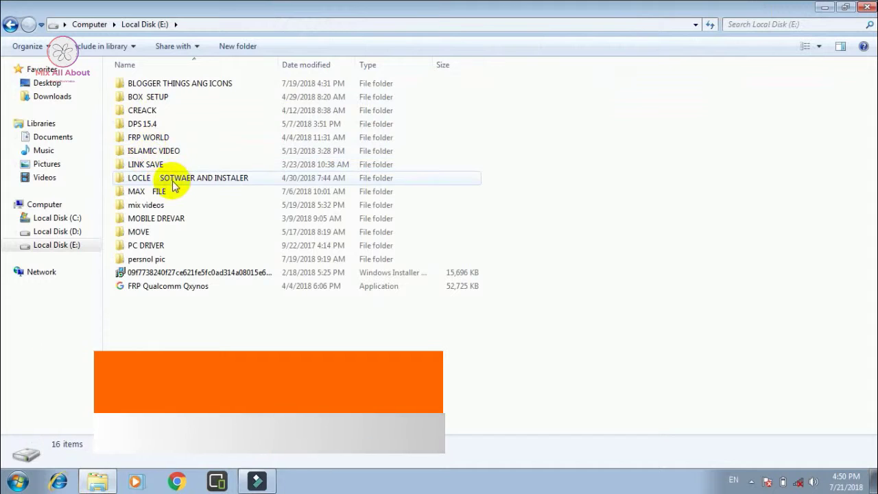
{"action": "double_click", "coordinate": [173, 182]}
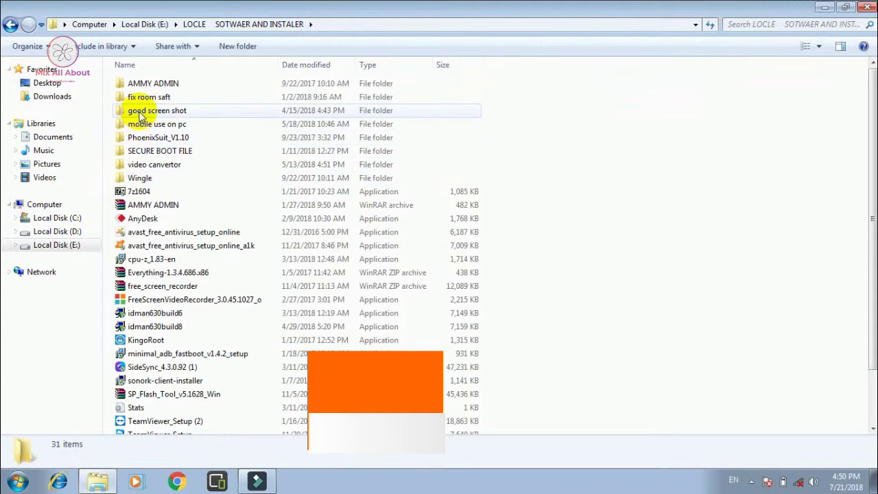
{"action": "double_click", "coordinate": [142, 115]}
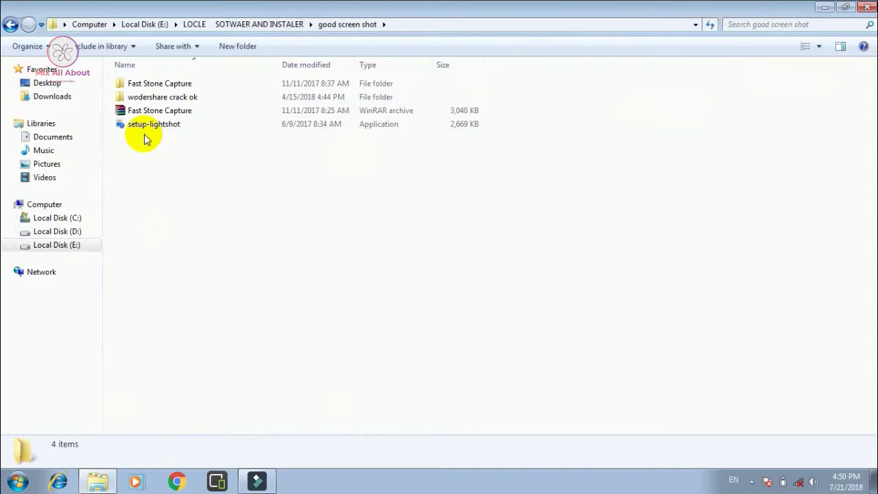
Step: Run setup-lightshot in English, accept the license agreement, and install it with running applications closed automatically
{"action": "double_click", "coordinate": [177, 131]}
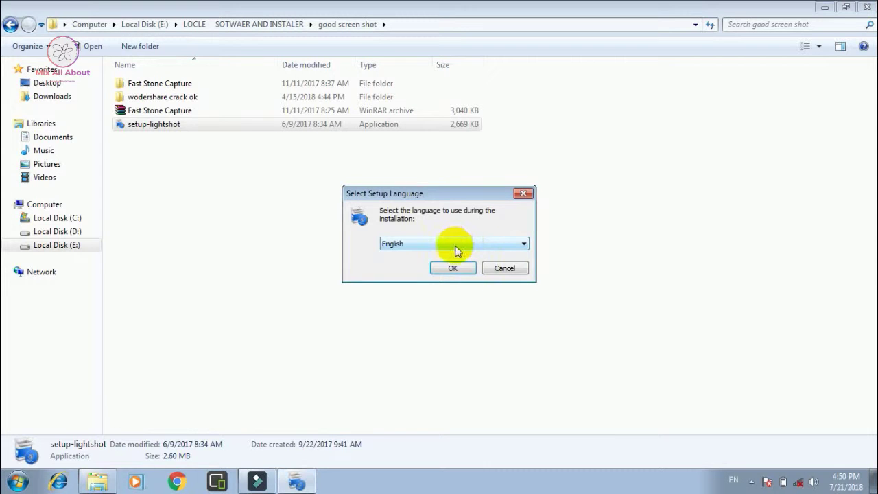
{"action": "left_click", "coordinate": [456, 270]}
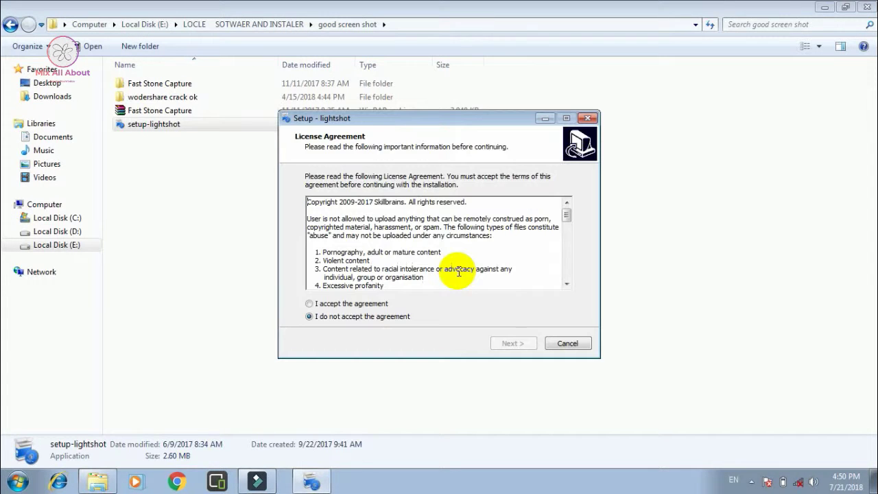
{"action": "left_click", "coordinate": [348, 304]}
{"action": "left_click", "coordinate": [513, 344]}
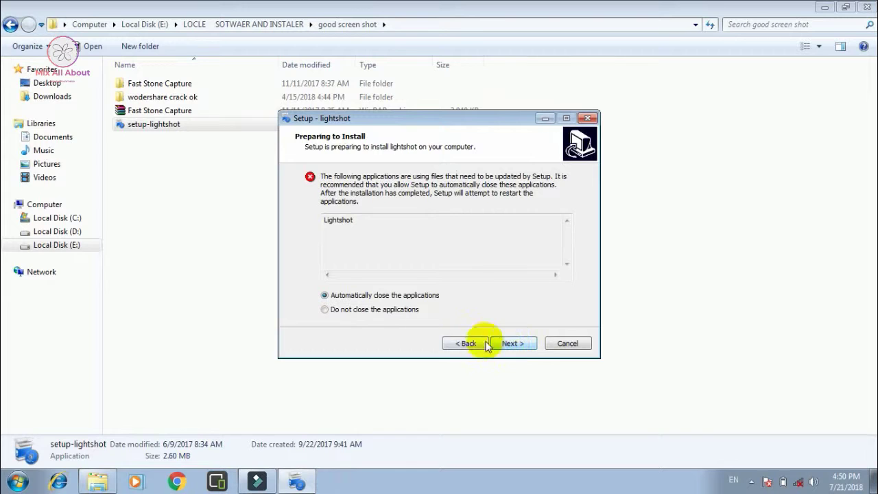
{"action": "left_click", "coordinate": [511, 343]}
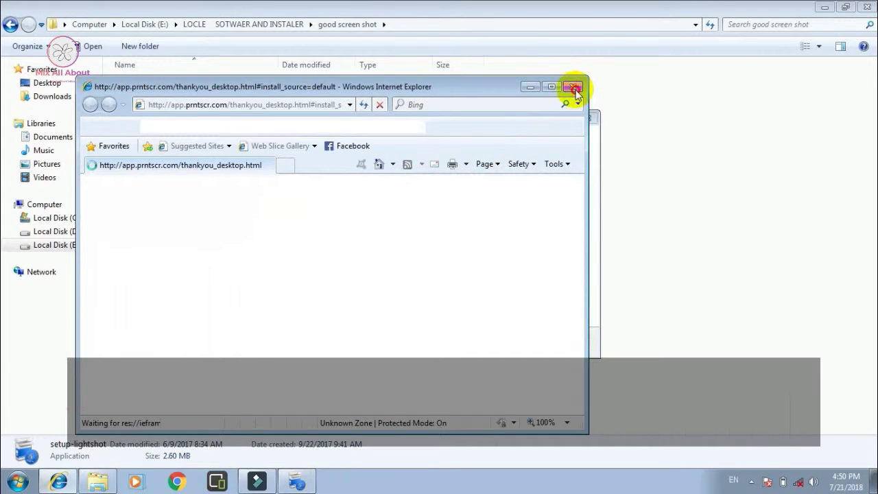
Step: Close the Lightshot thank-you web page and finish the setup wizard
{"action": "left_click", "coordinate": [575, 86]}
{"action": "key", "text": "Return"}
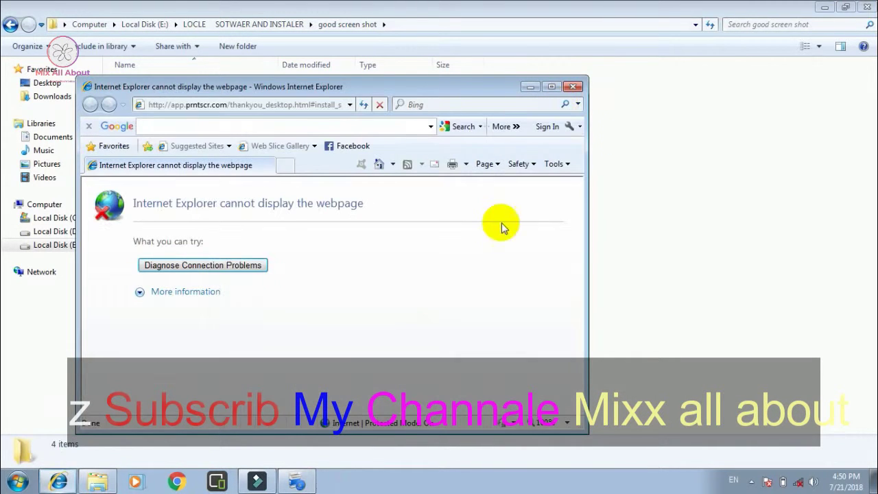
{"action": "left_click", "coordinate": [576, 88]}
{"action": "left_click", "coordinate": [296, 482]}
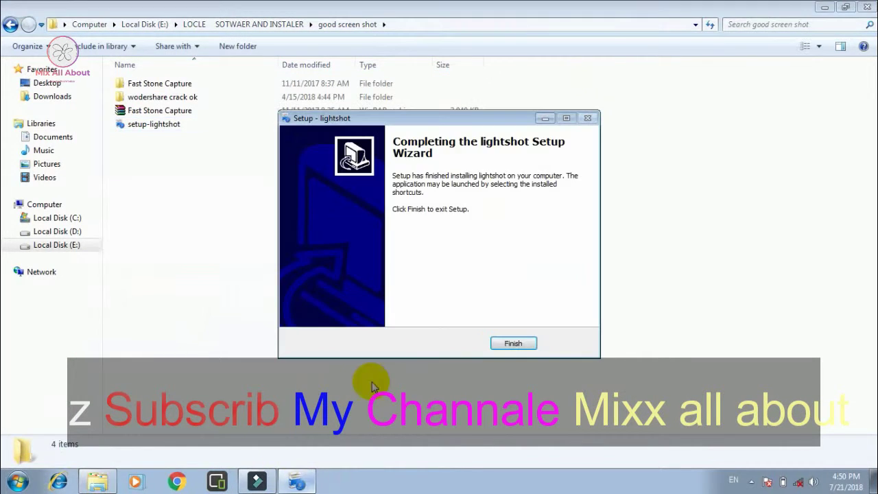
{"action": "left_click", "coordinate": [511, 343]}
Step: Start a Lightshot capture, select a region of about 565 × 395 pixels in the upper part of the folder window, and cancel it
{"action": "left_click", "coordinate": [737, 482]}
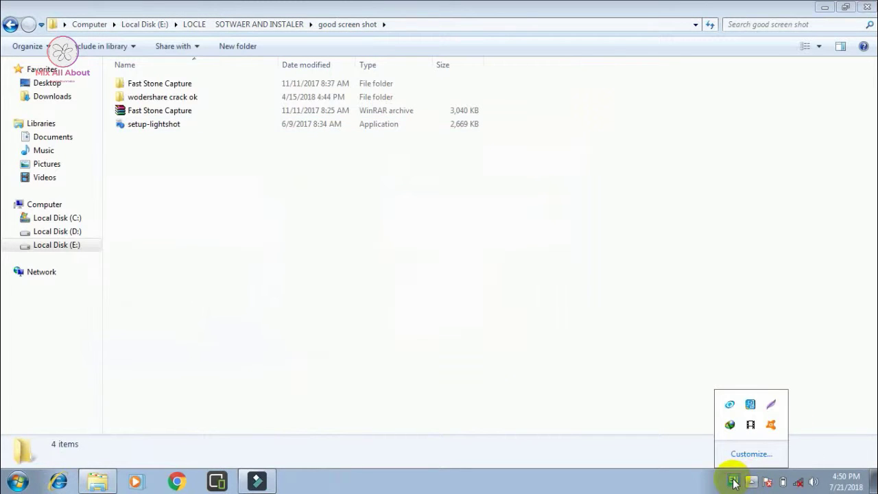
{"action": "right_click", "coordinate": [675, 290]}
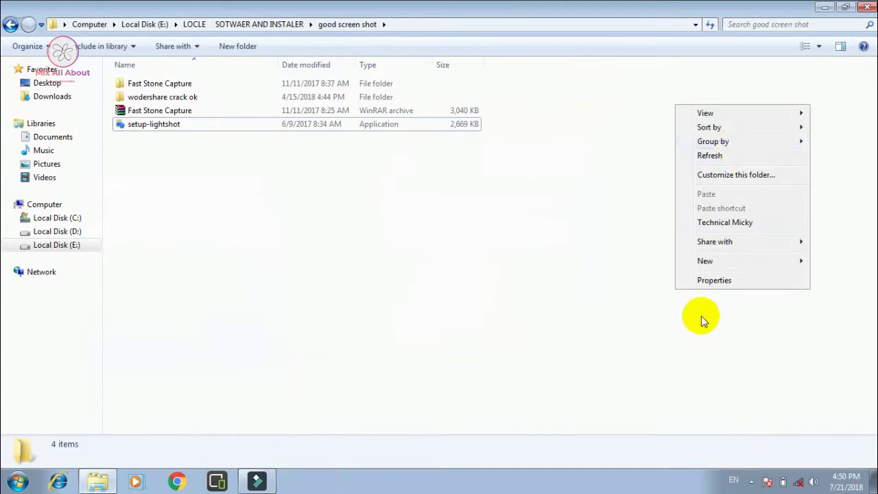
{"action": "left_click", "coordinate": [759, 275]}
{"action": "left_click", "coordinate": [751, 481]}
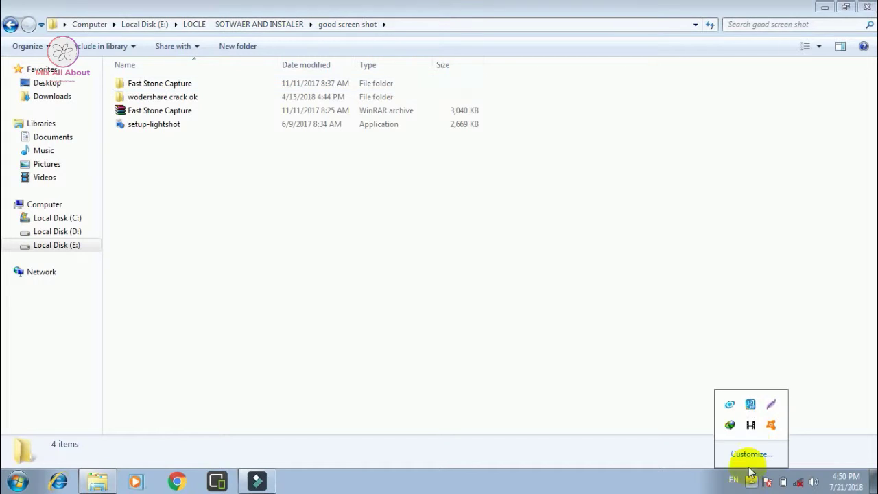
{"action": "left_click", "coordinate": [774, 406]}
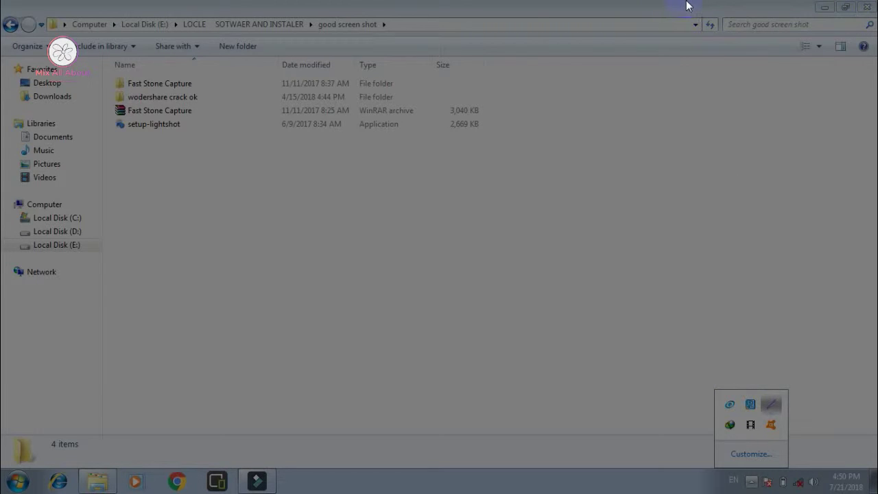
{"action": "left_click_drag", "start_coordinate": [686, 1], "coordinate": [322, 254]}
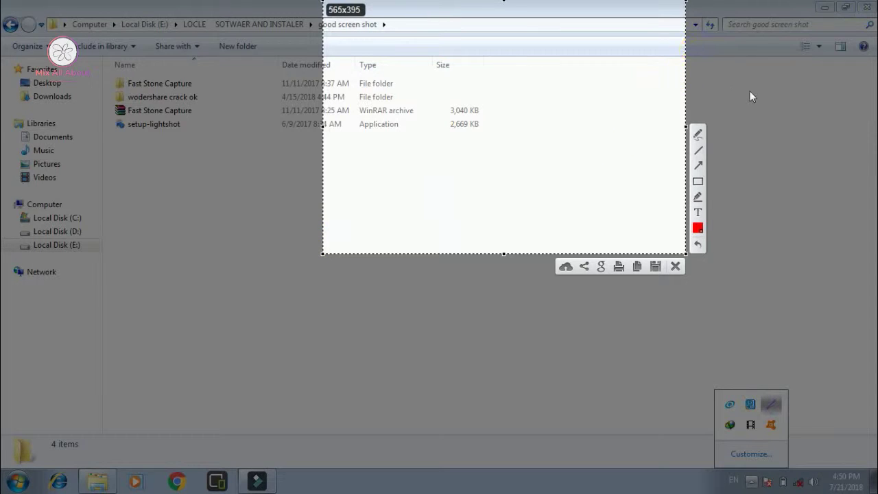
{"action": "left_click", "coordinate": [676, 267]}
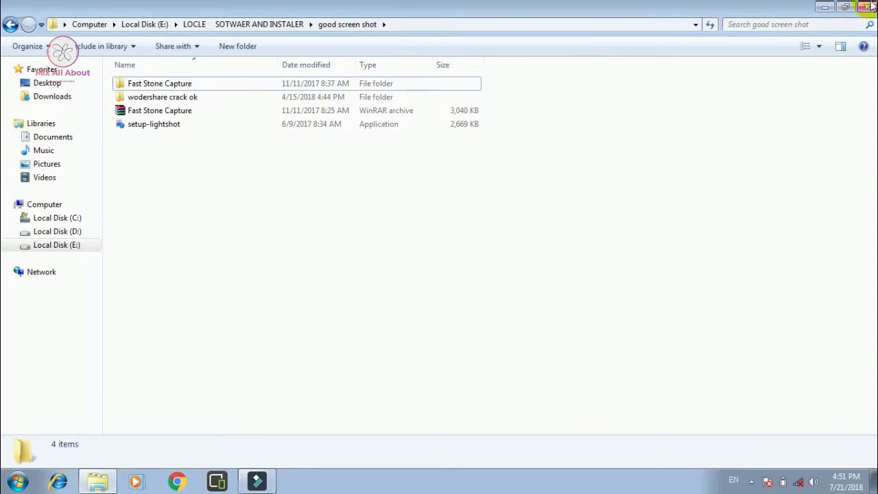
Step: Start a new Lightshot capture and select nearly the whole screen, about 1304 × 741 pixels
{"action": "left_click", "coordinate": [752, 482]}
{"action": "left_click", "coordinate": [772, 407]}
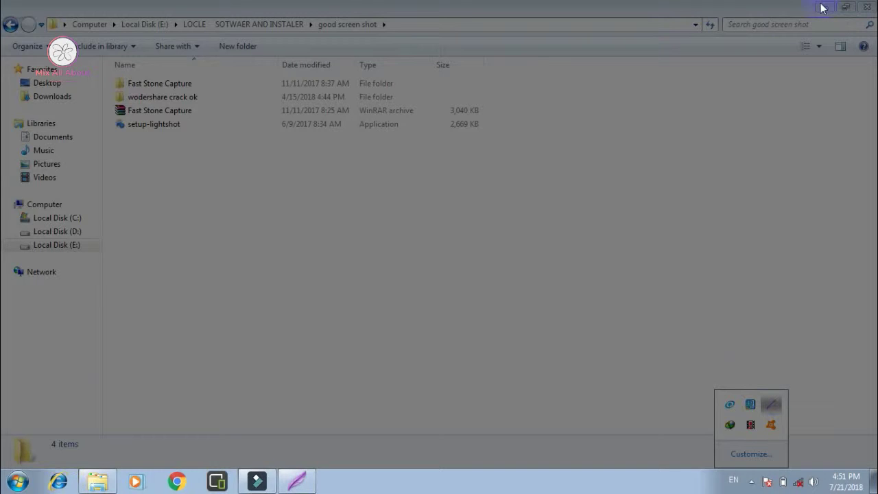
{"action": "left_click_drag", "start_coordinate": [853, 1], "coordinate": [58, 474]}
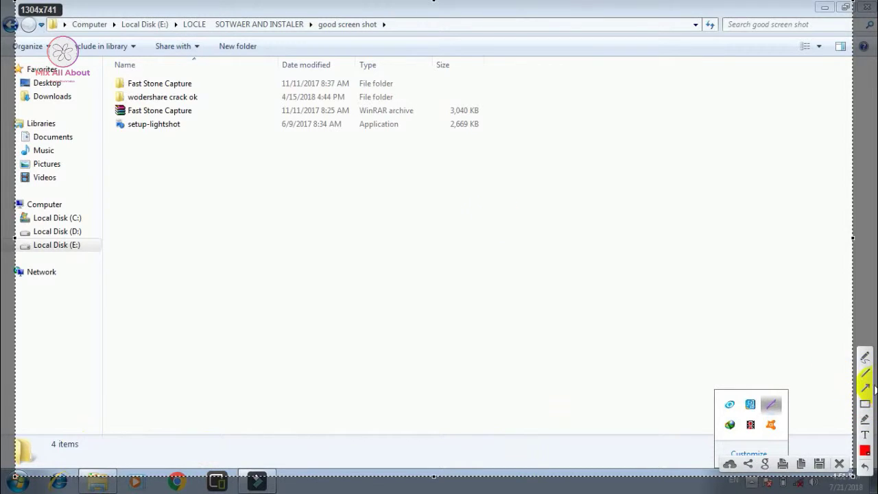
Step: Annotate the capture with a red rectangle around the four file names and a red arrow pointing to the setup-lightshot date
{"action": "left_click", "coordinate": [865, 406]}
{"action": "mouse_move", "coordinate": [210, 79]}
{"action": "left_mouse_down"}
{"action": "mouse_move", "coordinate": [110, 117]}
{"action": "mouse_move", "coordinate": [103, 135]}
{"action": "left_mouse_up"}
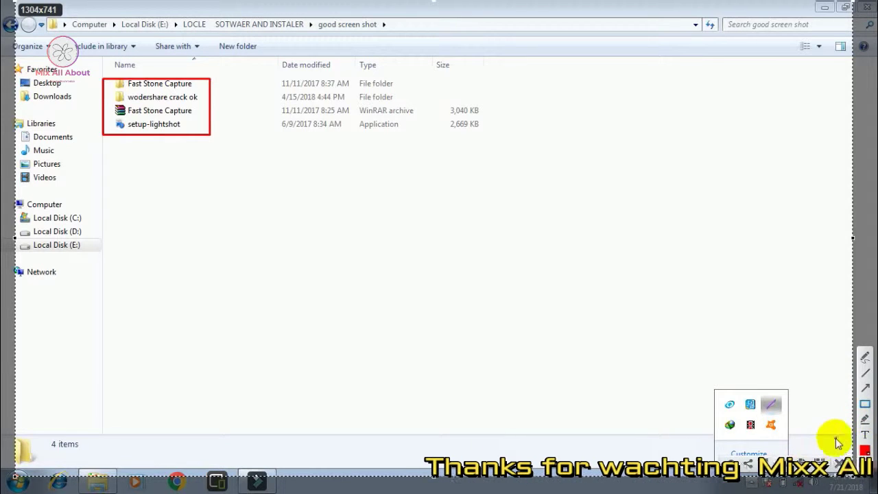
{"action": "left_click", "coordinate": [865, 388]}
{"action": "left_click_drag", "start_coordinate": [432, 281], "coordinate": [321, 135]}
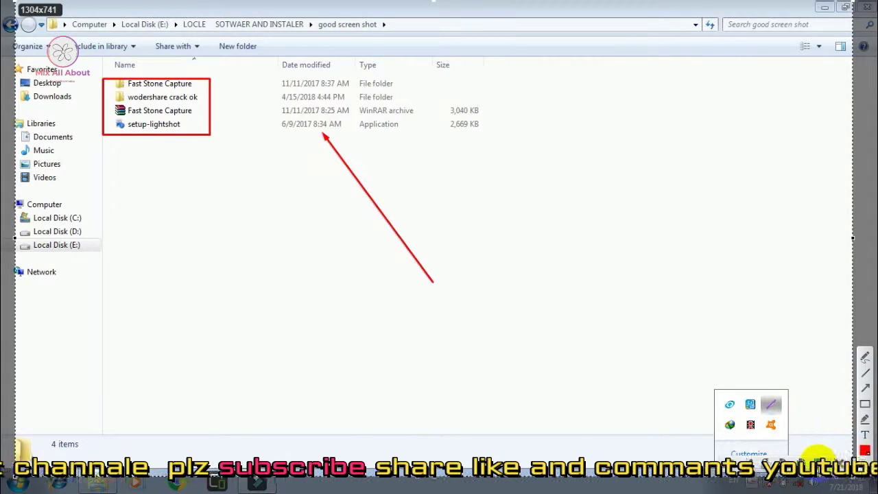
Step: Save the annotated capture to the desktop as the PNG file Screenshot_2 and minimize the folder window
{"action": "left_click", "coordinate": [820, 455]}
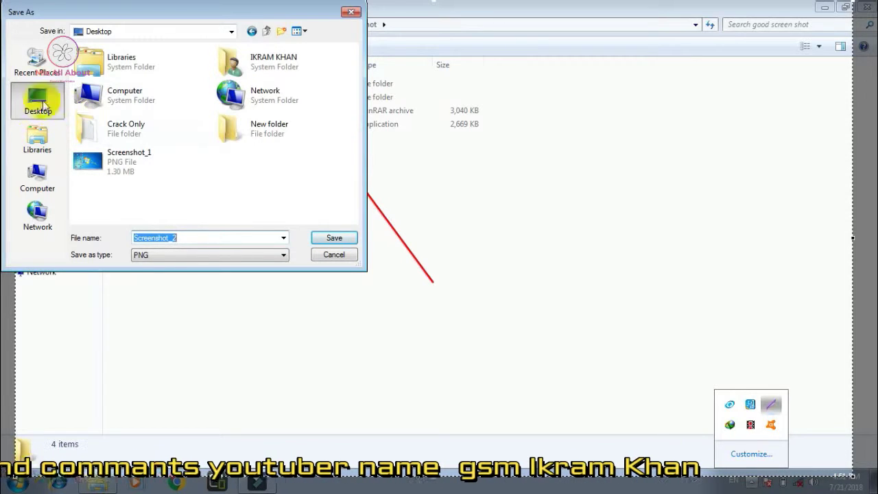
{"action": "left_click", "coordinate": [334, 237]}
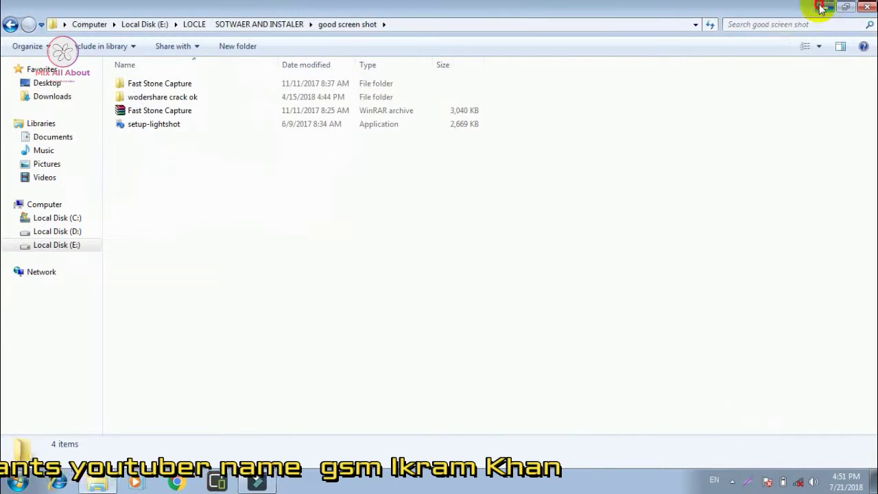
{"action": "left_click", "coordinate": [822, 8]}
{"action": "right_click", "coordinate": [474, 53]}
{"action": "left_click", "coordinate": [490, 90]}
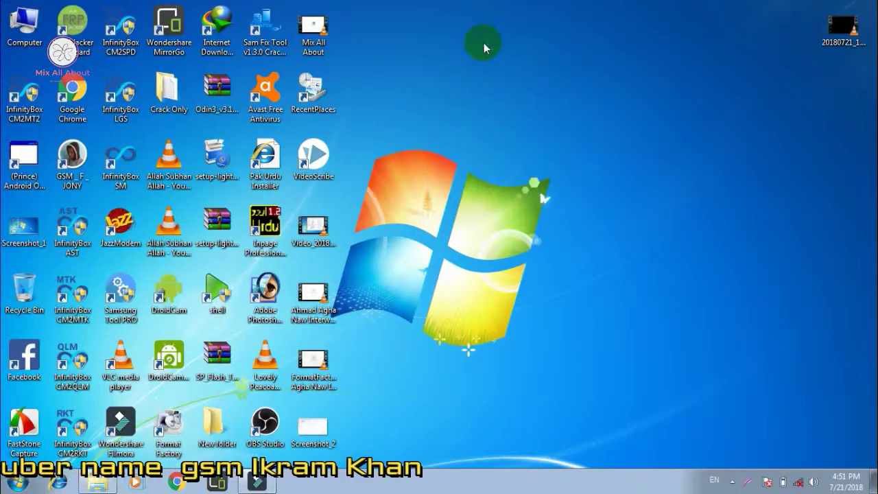
{"action": "right_click", "coordinate": [484, 48]}
{"action": "left_click", "coordinate": [519, 74]}
{"action": "right_click", "coordinate": [485, 36]}
{"action": "left_click", "coordinate": [520, 74]}
{"action": "right_click", "coordinate": [495, 21]}
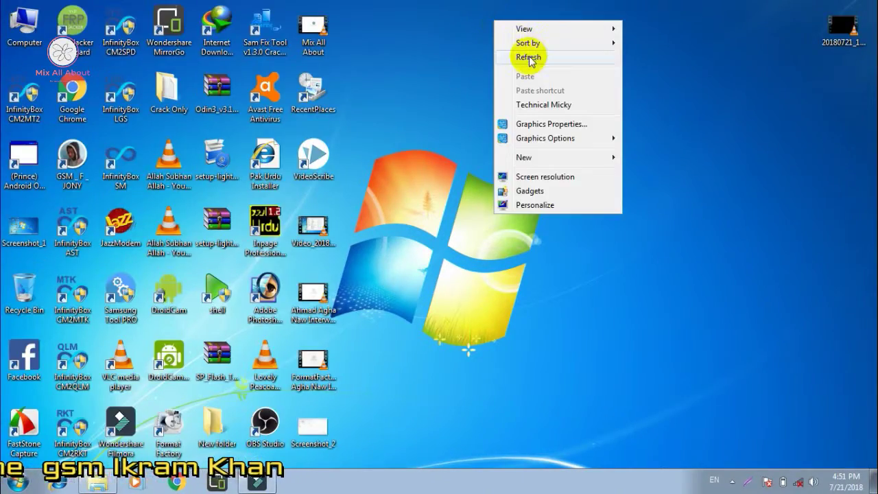
{"action": "left_click", "coordinate": [531, 59]}
{"action": "right_click", "coordinate": [483, 1]}
{"action": "left_click", "coordinate": [527, 37]}
{"action": "right_click", "coordinate": [486, 12]}
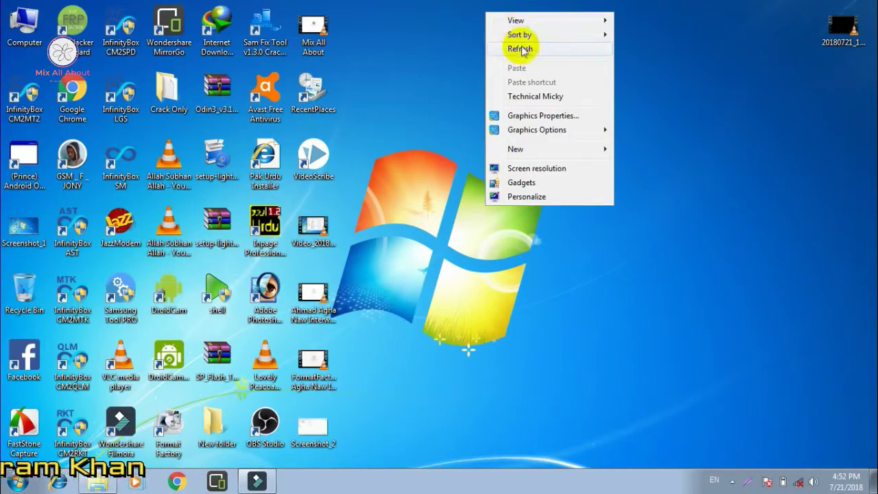
{"action": "left_click", "coordinate": [523, 50]}
{"action": "right_click", "coordinate": [486, 13]}
{"action": "left_click", "coordinate": [521, 52]}
{"action": "right_click", "coordinate": [496, 18]}
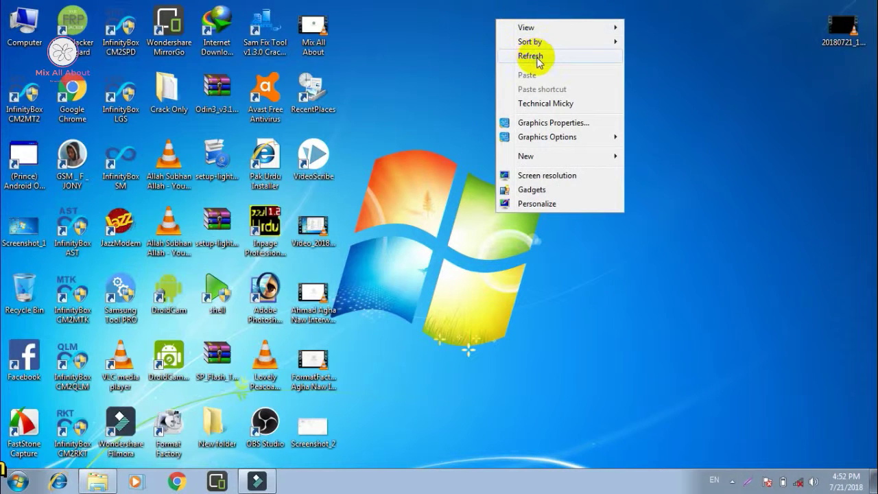
{"action": "left_click", "coordinate": [537, 60]}
{"action": "right_click", "coordinate": [492, 8]}
{"action": "left_click", "coordinate": [534, 43]}
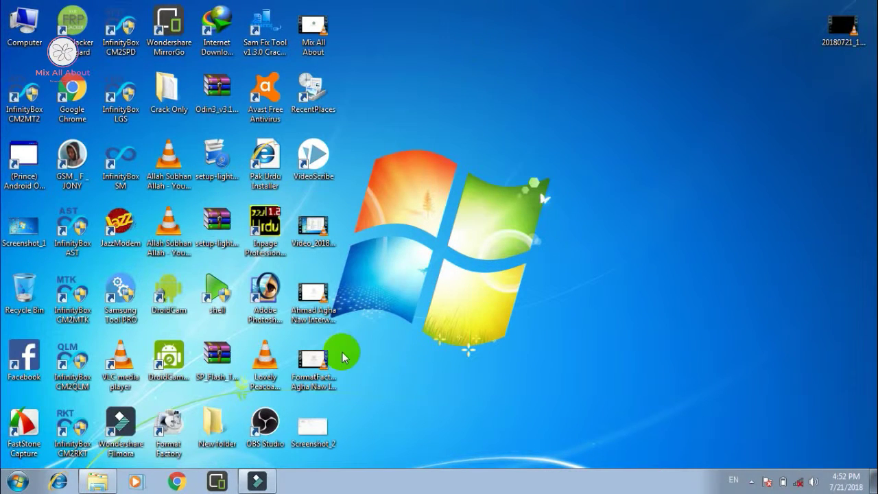
Step: Open the saved Screenshot_2 image from the desktop to check it, and close the viewer
{"action": "double_click", "coordinate": [320, 422]}
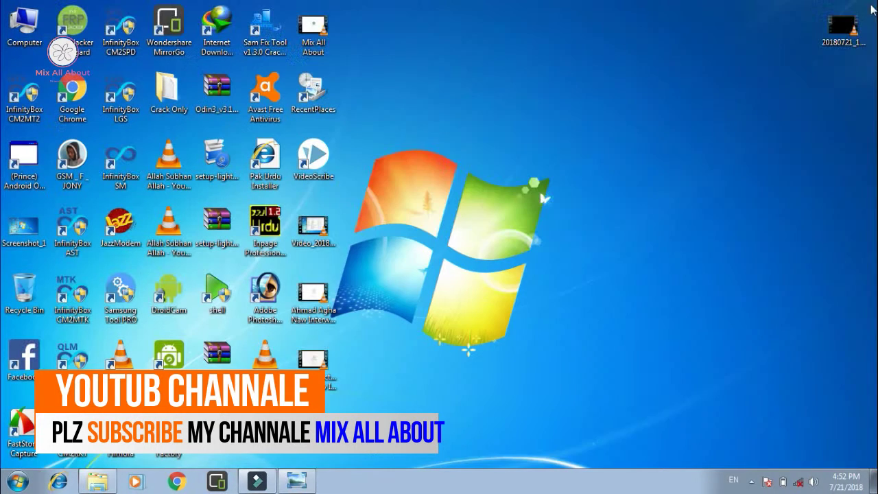
{"action": "left_click", "coordinate": [870, 7]}
{"action": "right_click", "coordinate": [537, 65]}
{"action": "left_click", "coordinate": [575, 100]}
{"action": "right_click", "coordinate": [497, 60]}
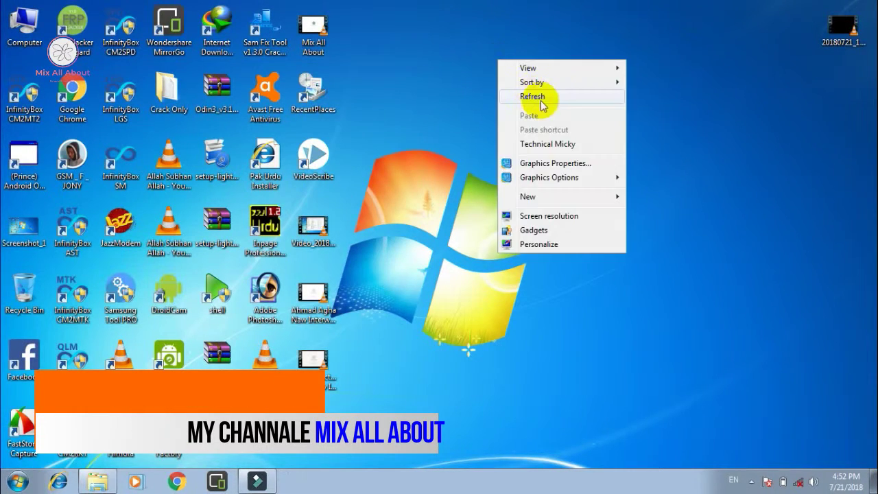
{"action": "left_click", "coordinate": [535, 97]}
{"action": "right_click", "coordinate": [526, 62]}
{"action": "left_click", "coordinate": [555, 92]}
{"action": "right_click", "coordinate": [526, 50]}
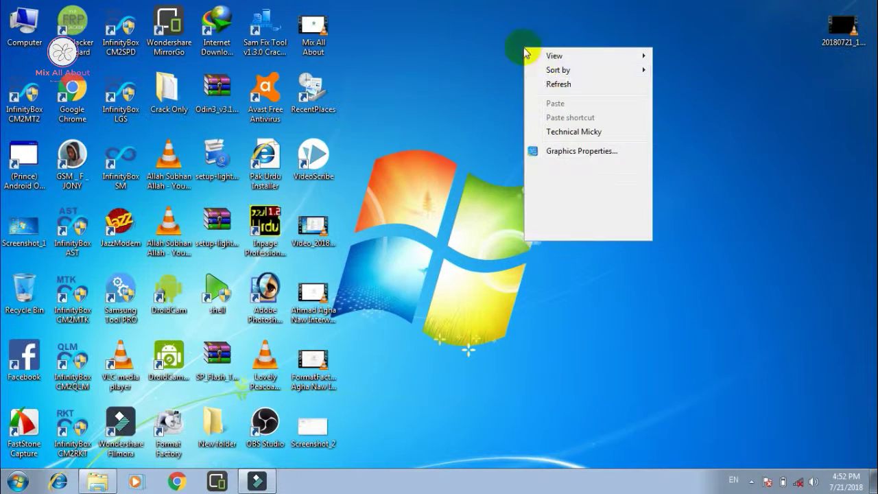
{"action": "left_click", "coordinate": [553, 84]}
{"action": "right_click", "coordinate": [525, 47]}
{"action": "left_click", "coordinate": [552, 84]}
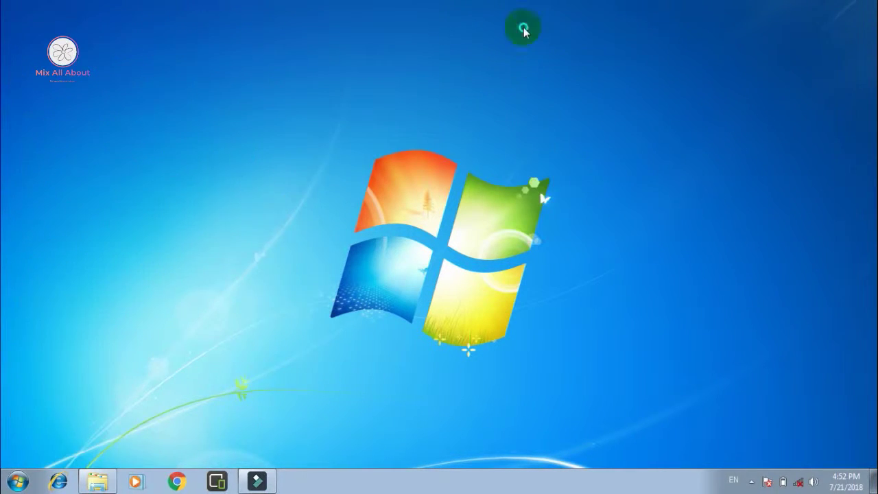
{"action": "right_click", "coordinate": [524, 29]}
{"action": "left_click", "coordinate": [558, 66]}
{"action": "right_click", "coordinate": [549, 2]}
{"action": "left_click", "coordinate": [576, 37]}
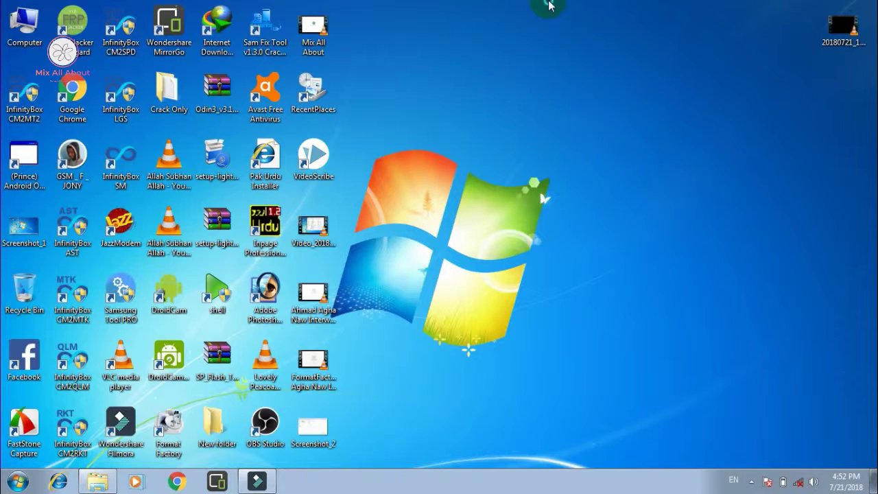
{"action": "right_click", "coordinate": [549, 2]}
{"action": "mouse_move", "coordinate": [595, 28]}
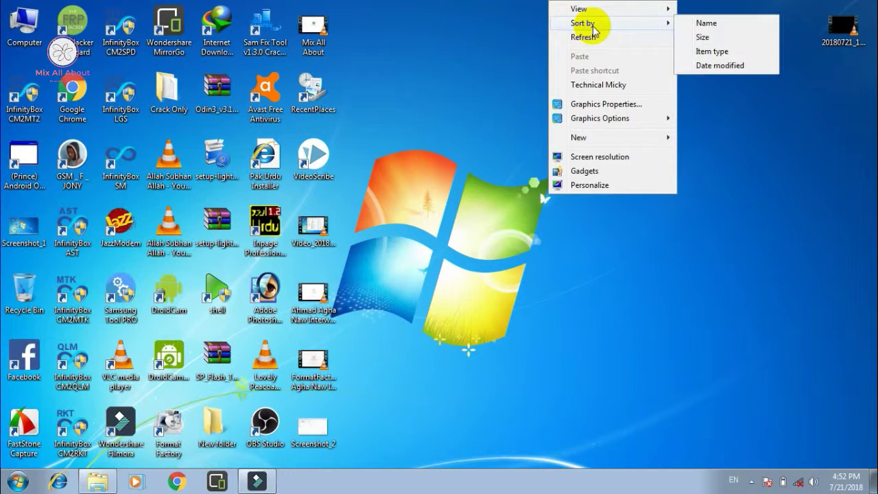
{"action": "left_click", "coordinate": [594, 37]}
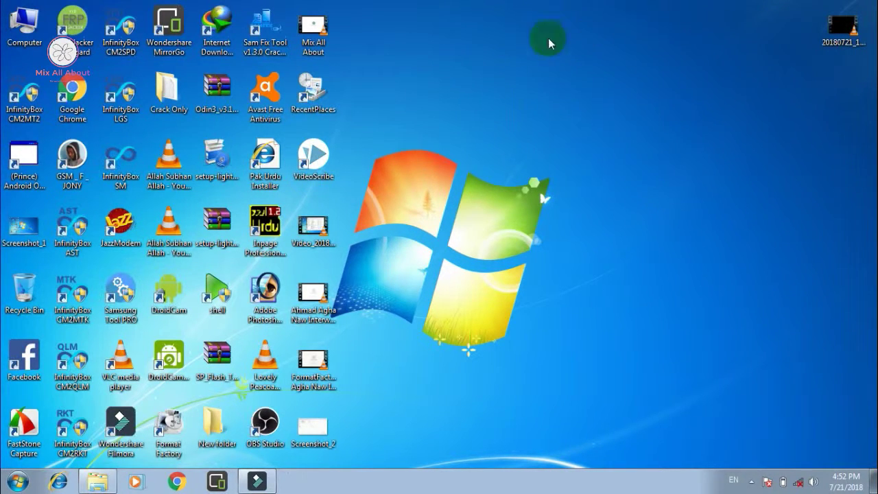
{"action": "right_click", "coordinate": [498, 28]}
{"action": "left_click", "coordinate": [549, 64]}
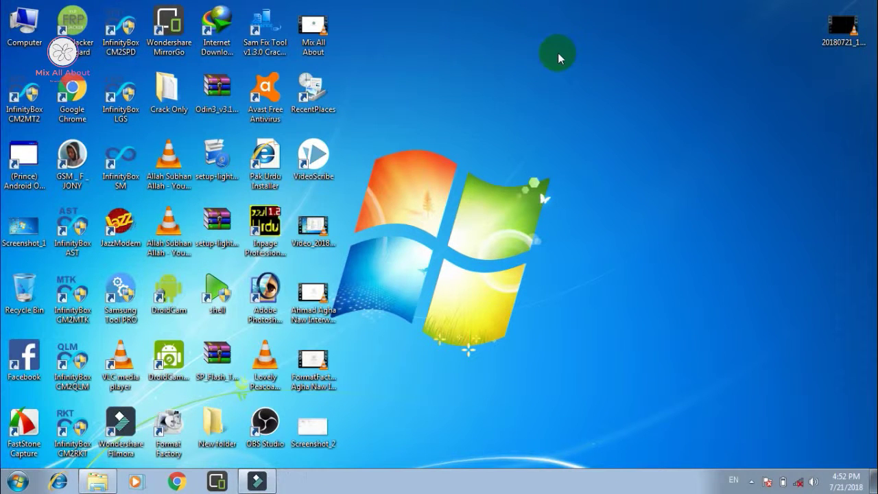
{"action": "right_click", "coordinate": [558, 53]}
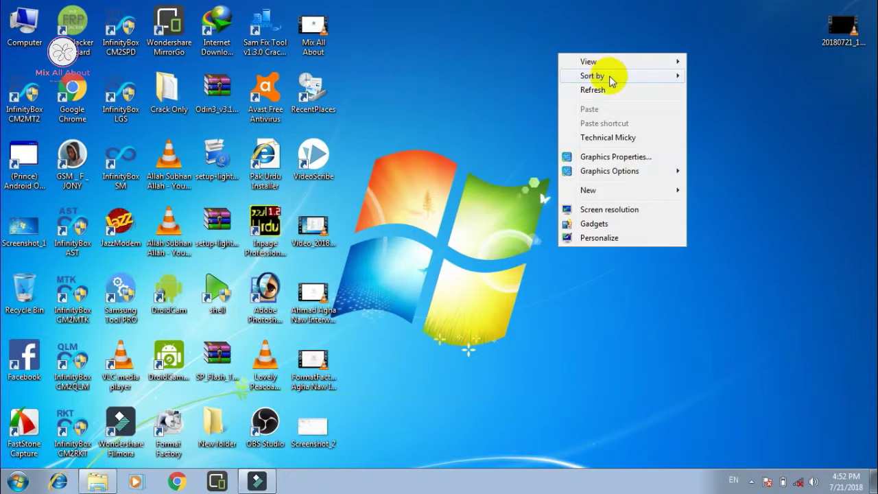
{"action": "left_click", "coordinate": [610, 91]}
{"action": "right_click", "coordinate": [541, 34]}
{"action": "left_click", "coordinate": [585, 75]}
{"action": "right_click", "coordinate": [540, 32]}
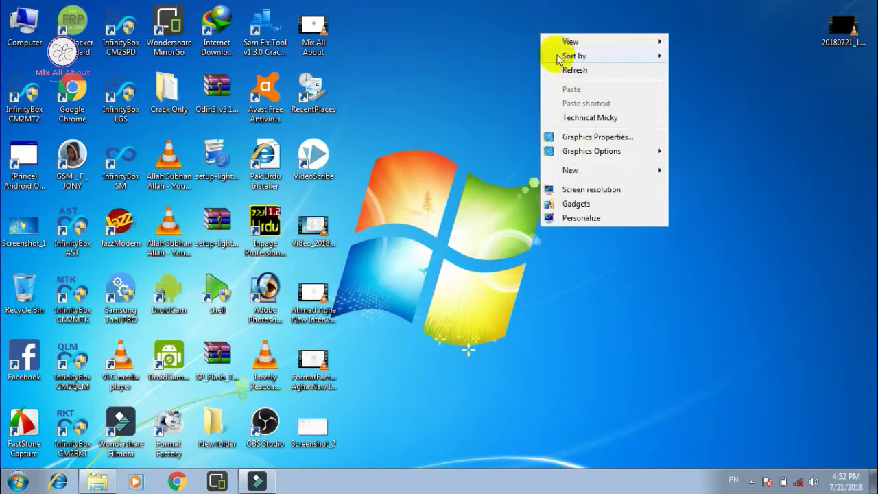
{"action": "left_click", "coordinate": [569, 70]}
{"action": "right_click", "coordinate": [540, 17]}
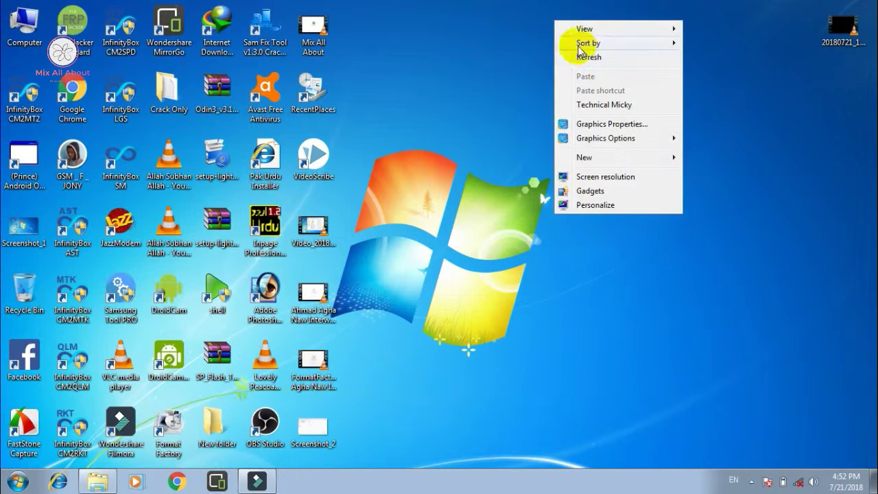
{"action": "left_click", "coordinate": [585, 53]}
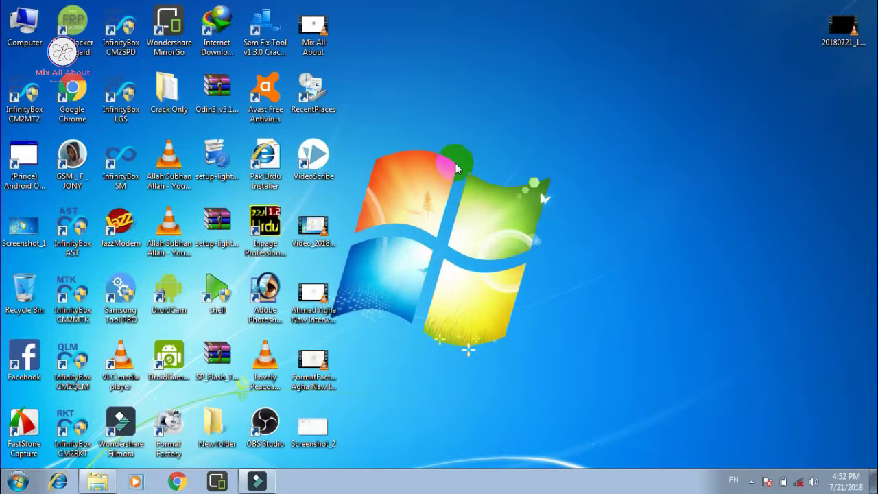
{"action": "left_click", "coordinate": [752, 482]}
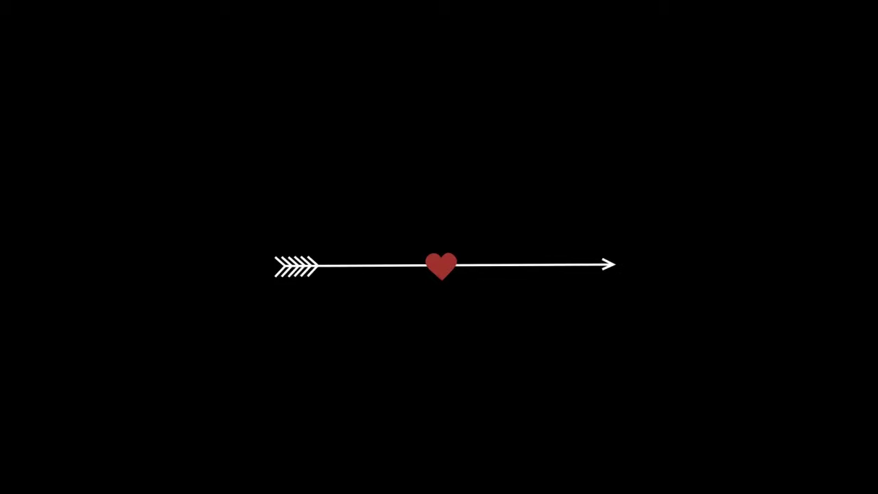